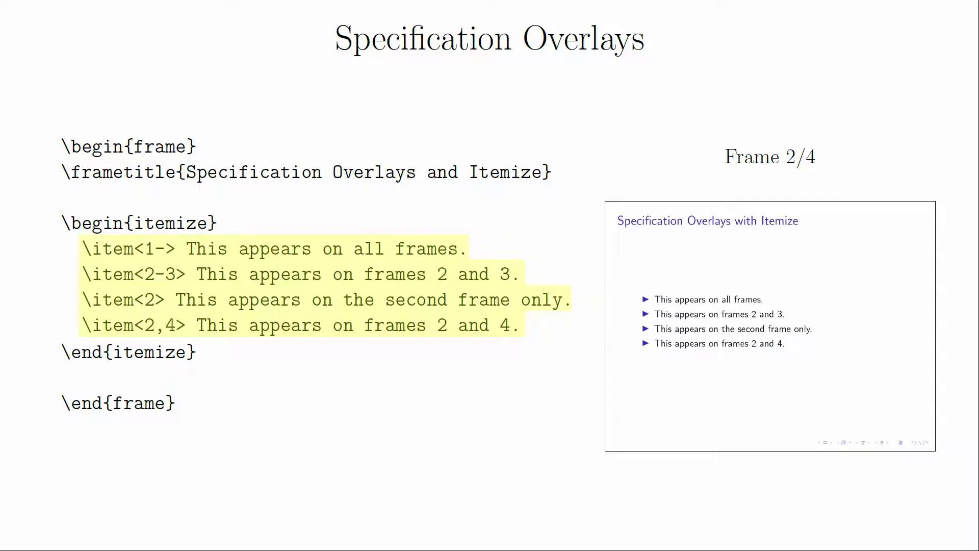
Step: Advance the overlay example through frame 3/4 to frame 4/4
key("Right")
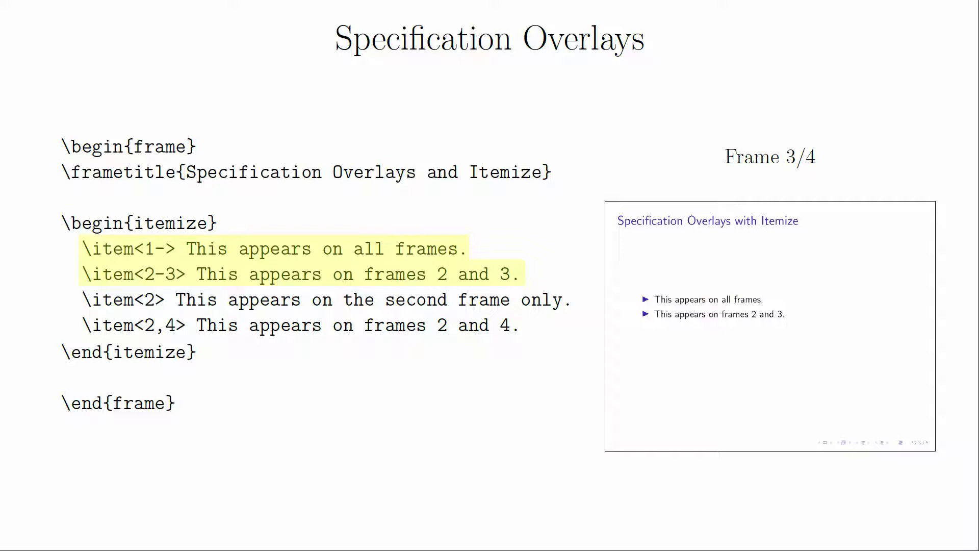
key("Right")
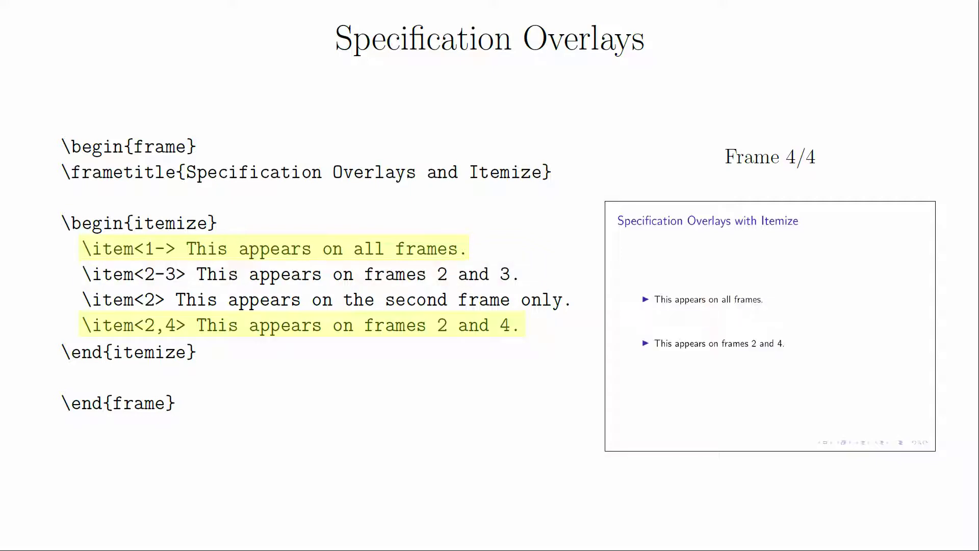